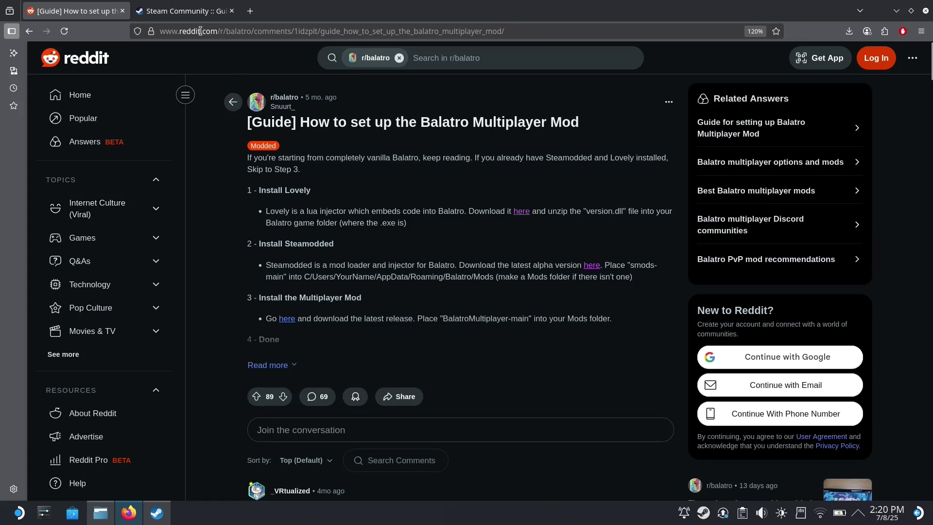
# - From the Reddit guide's Lovely link, download lovely-x86_64-pc-windows-msvc.zip from the v0.8.0 release assets
pyautogui.click(180, 18)
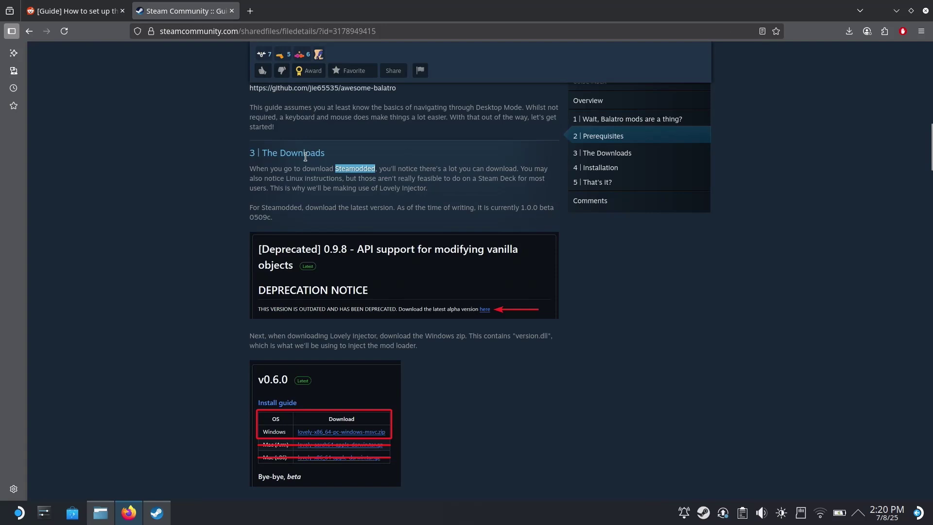
pyautogui.click(316, 186)
pyautogui.click(75, 10)
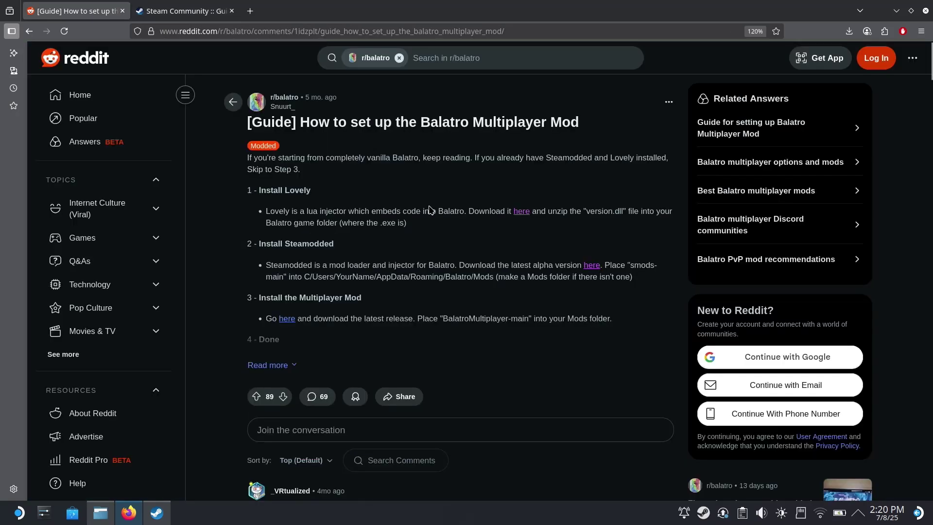
pyautogui.click(521, 215)
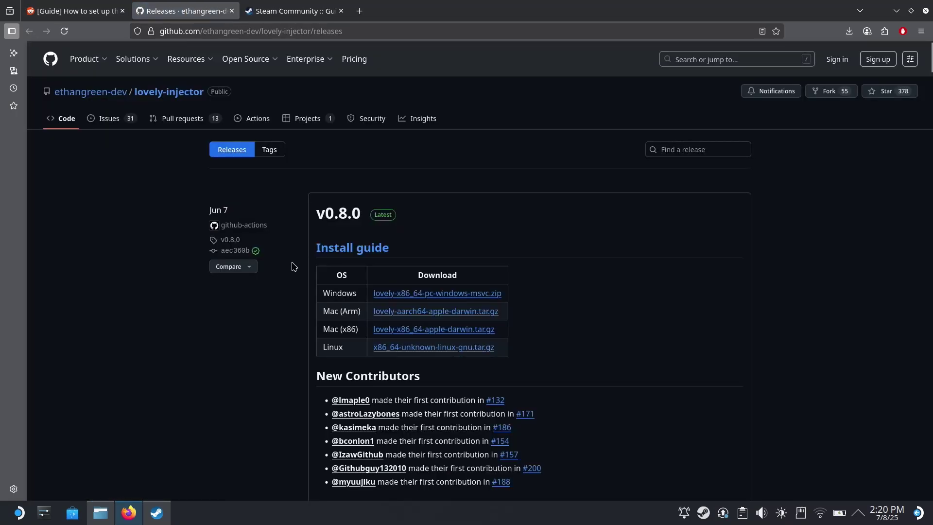
pyautogui.scroll(-20, 294, 267)
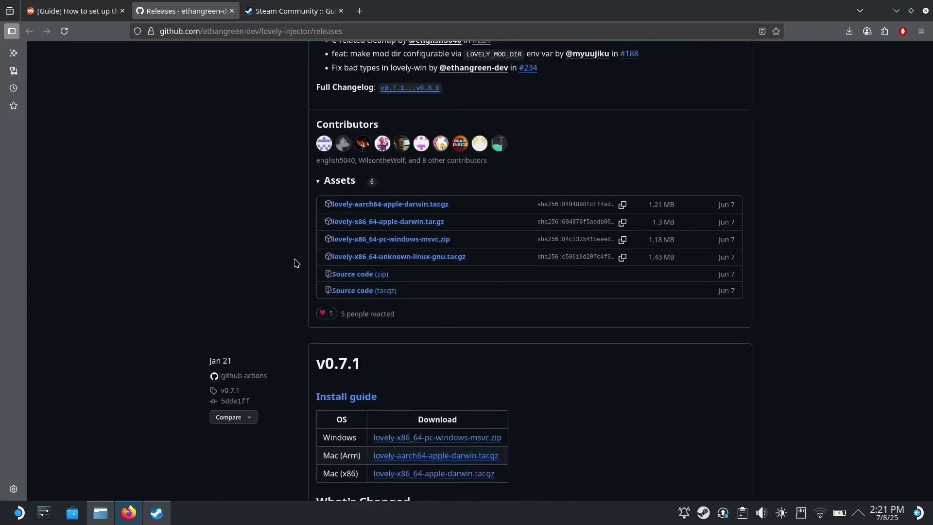
pyautogui.click(378, 243)
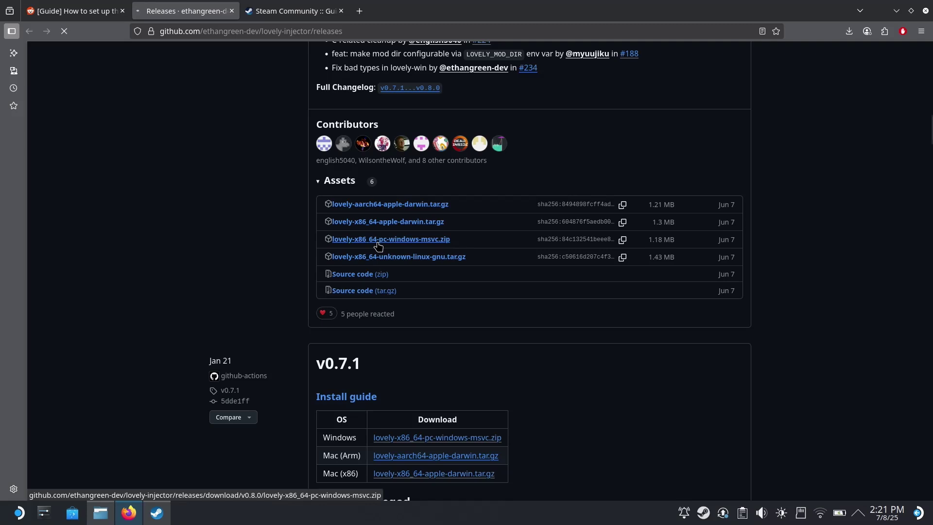
# - Download the Steamodded 1.0.0-beta-0614a Source code (zip) from its latest release, then go back to the Reddit guide
pyautogui.click(231, 11)
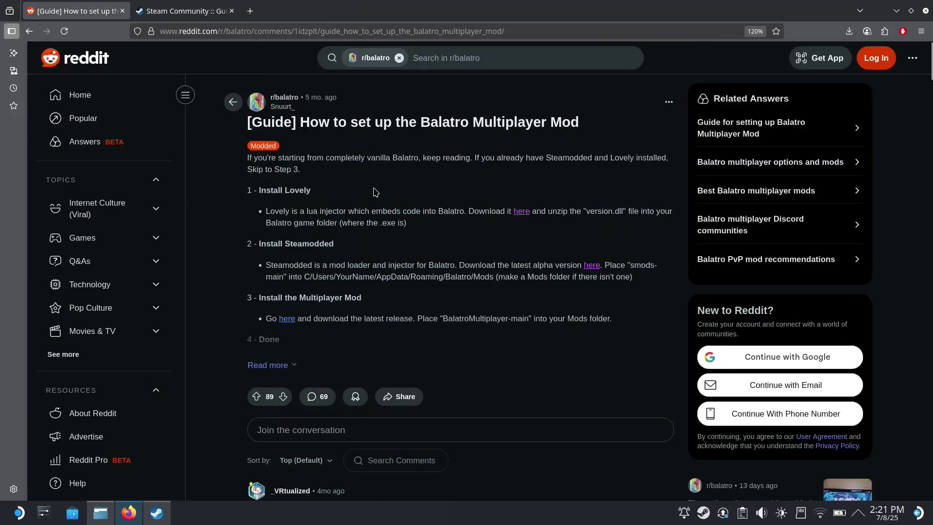
pyautogui.click(589, 268)
pyautogui.scroll(-1, 488, 270)
pyautogui.scroll(-6, 488, 270)
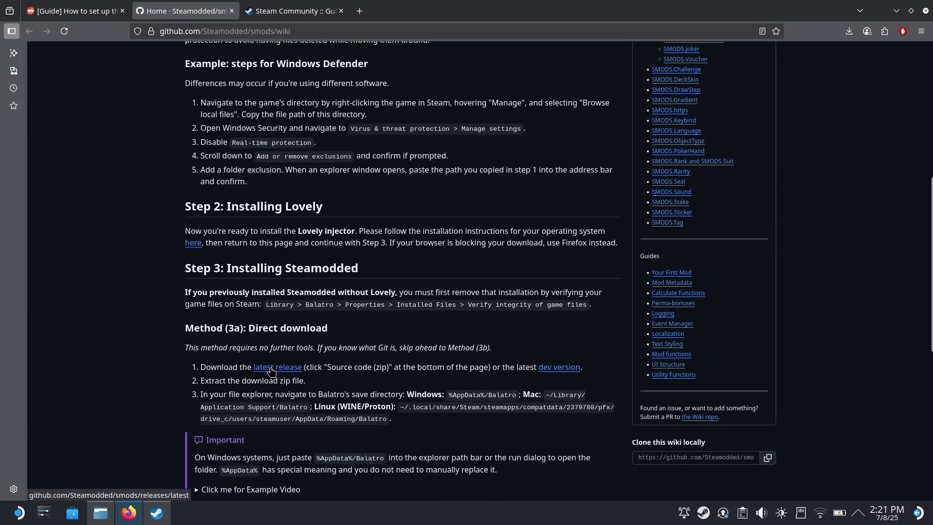
pyautogui.click(272, 370)
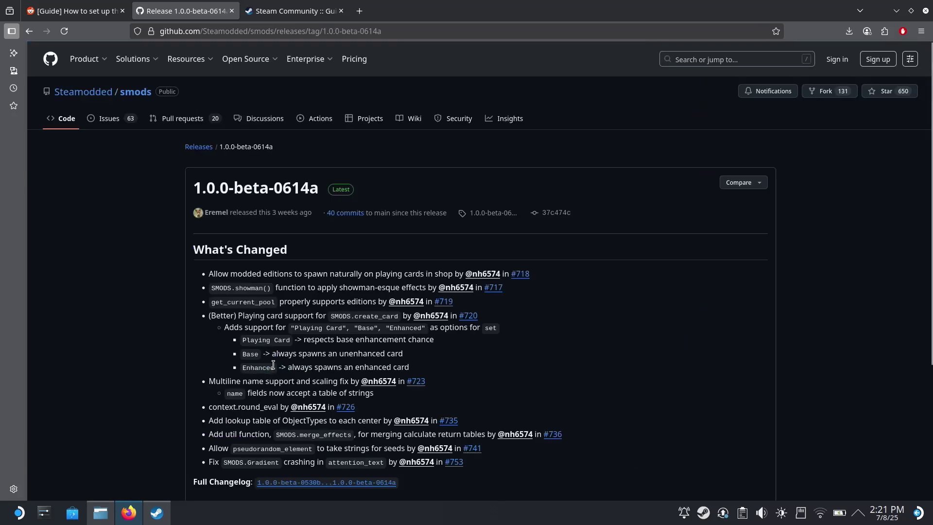
pyautogui.scroll(-4, 273, 364)
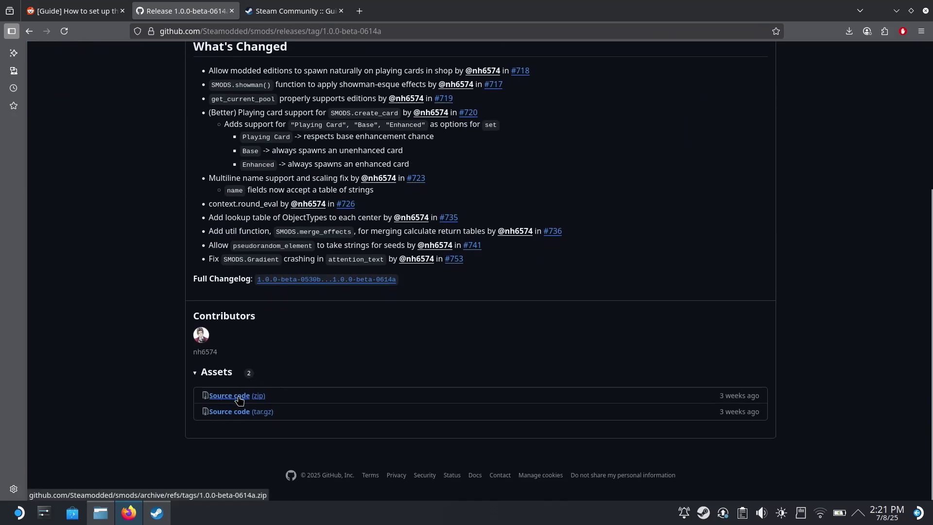
pyautogui.click(239, 400)
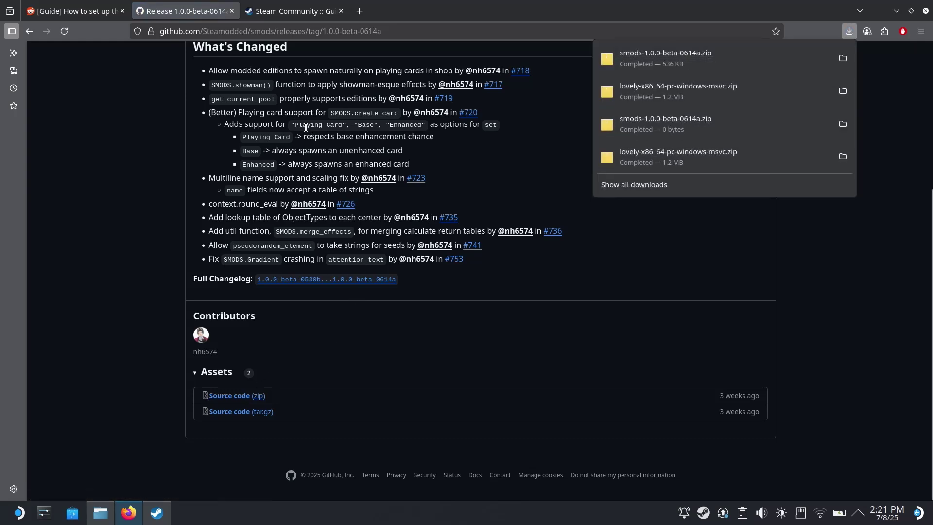
pyautogui.click(73, 11)
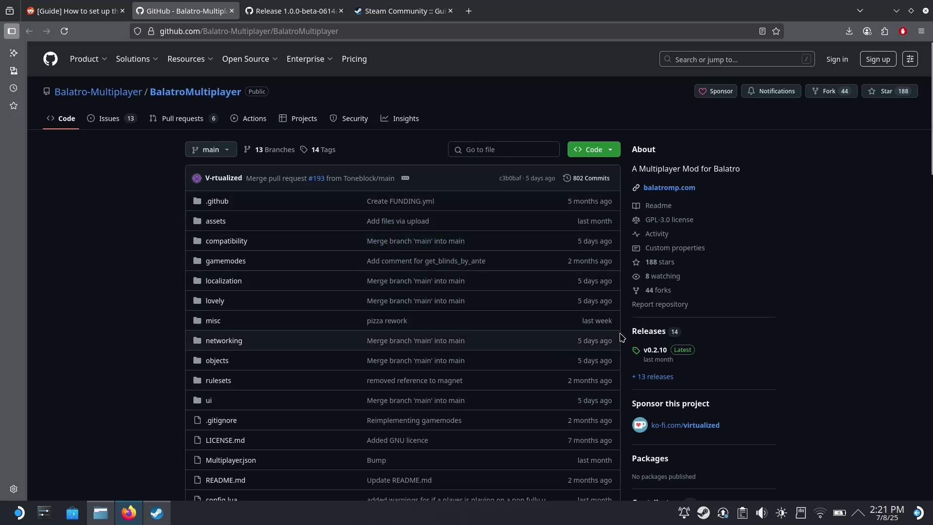
# - Download BalatroMultiplayer.zip (504 KB) from the v0.2.10 release assets
pyautogui.click(656, 351)
pyautogui.scroll(-1, 327, 339)
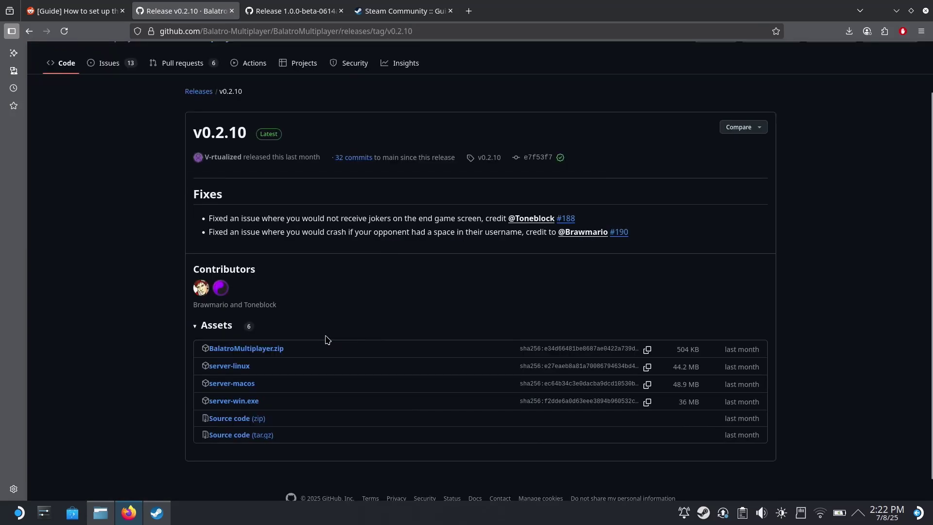
pyautogui.click(274, 350)
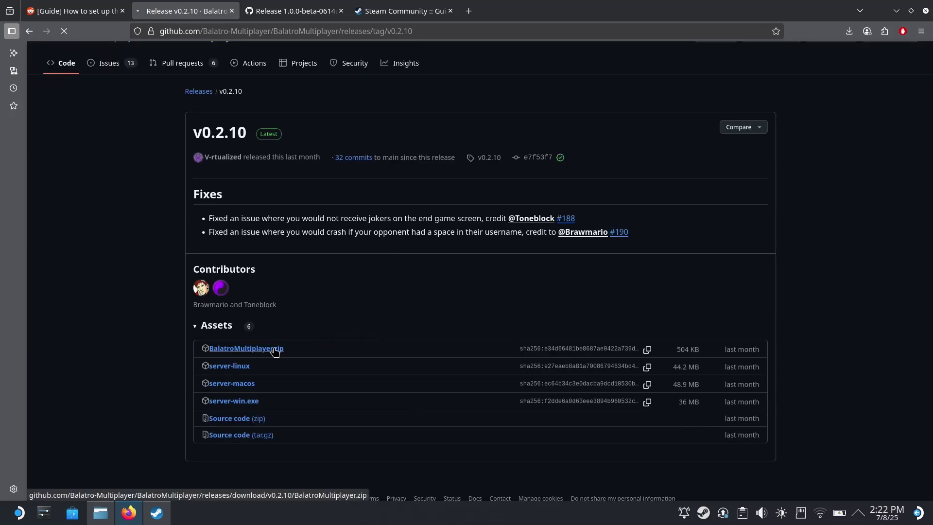
# - Extract the Lovely, Steamodded and Multiplayer zips into Downloads and send the three archives to the Trash
pyautogui.click(98, 515)
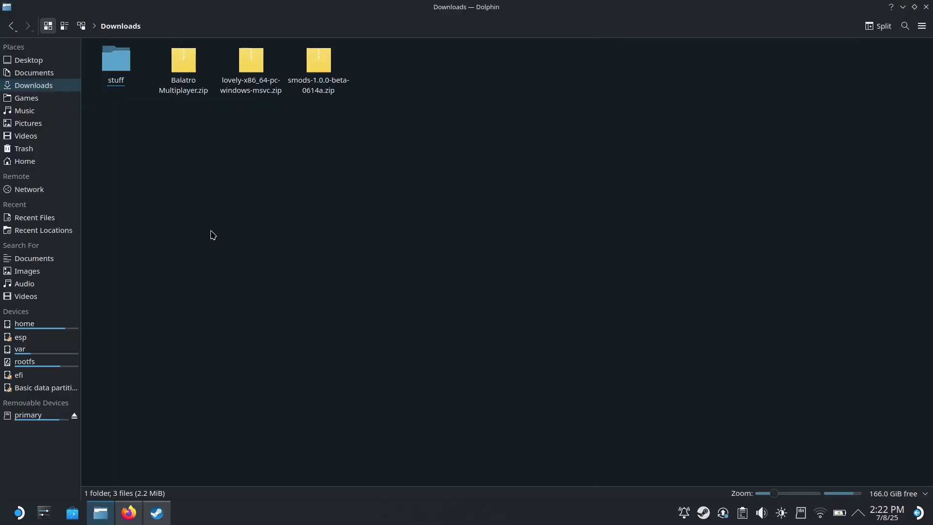
pyautogui.moveTo(182, 141); pyautogui.dragTo(333, 84)
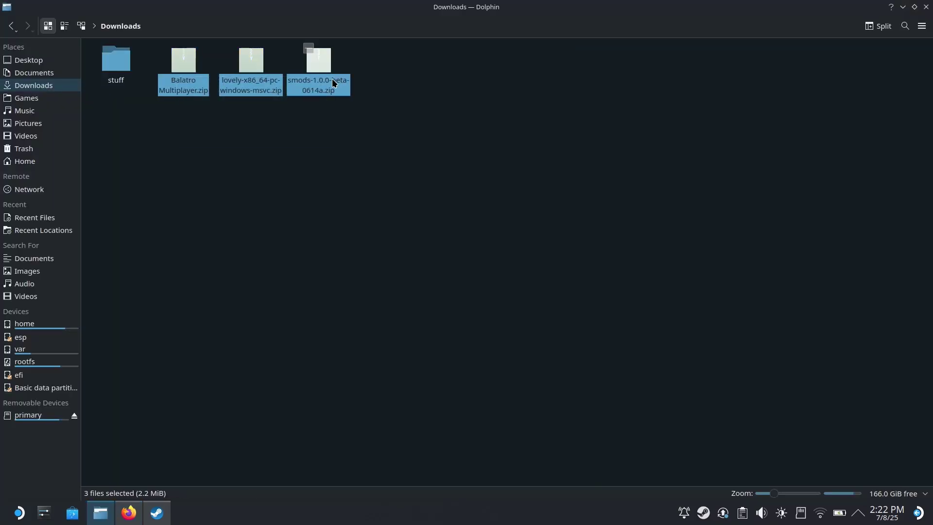
pyautogui.rightClick(332, 84)
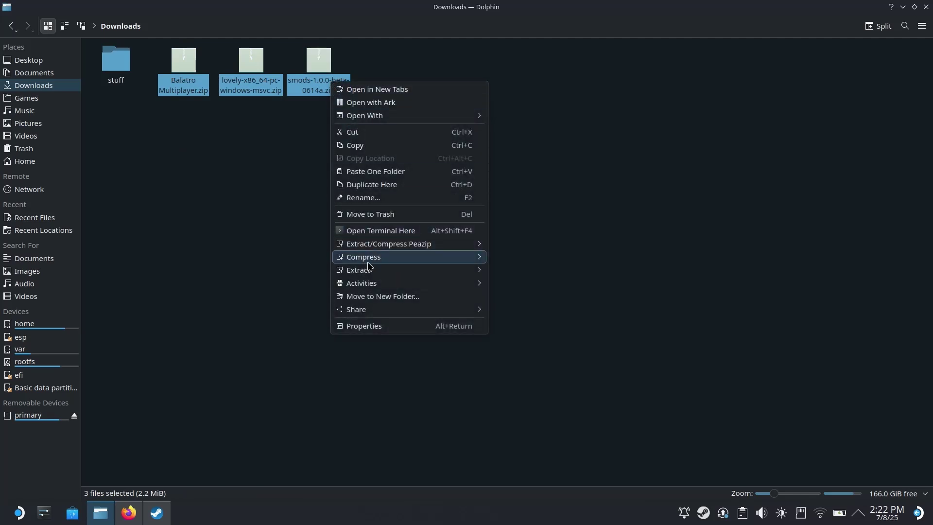
pyautogui.moveTo(366, 271)
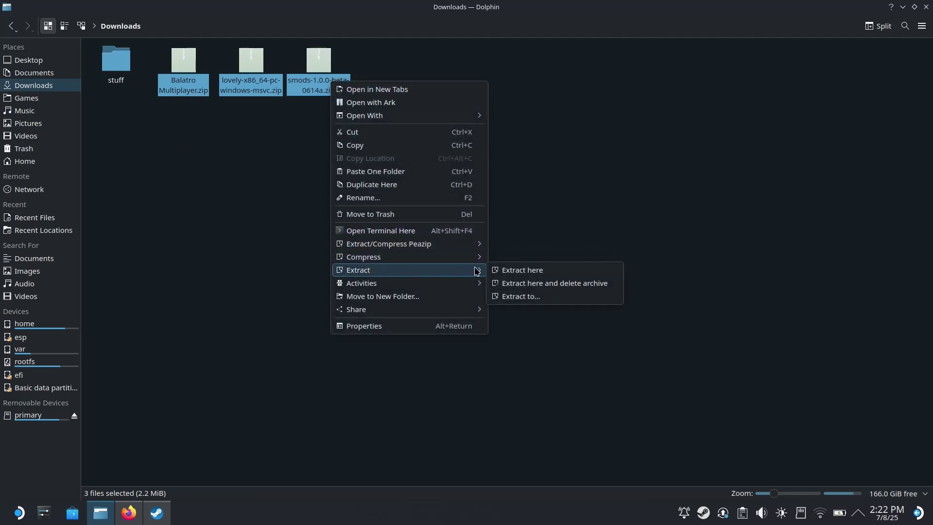
pyautogui.click(518, 276)
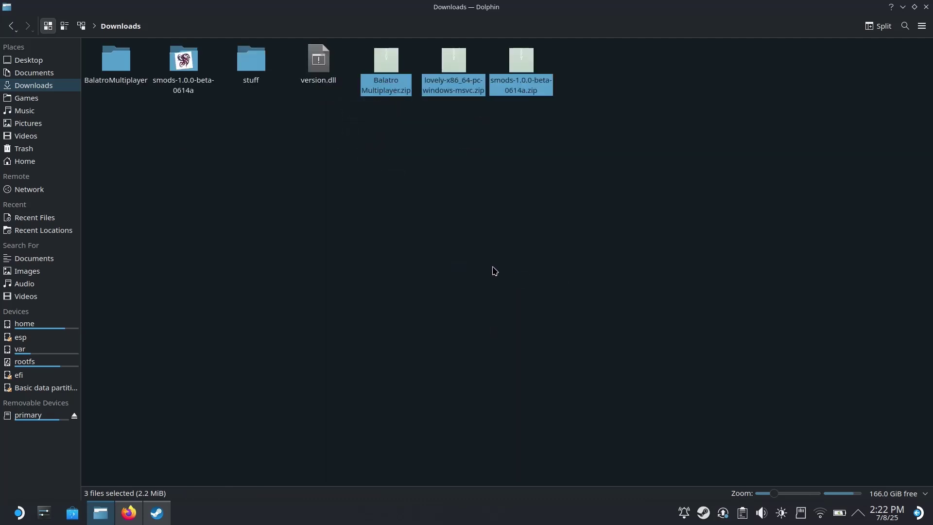
pyautogui.press('Delete')
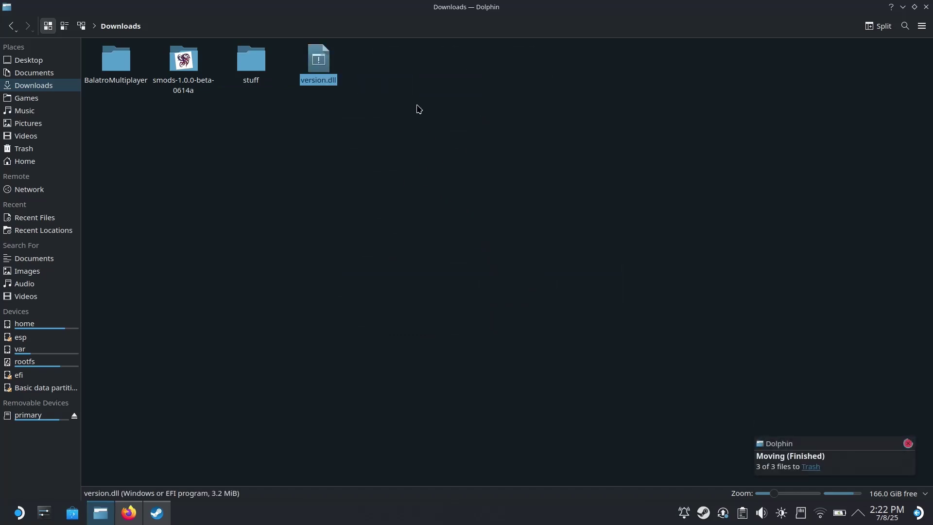
# - Open Home from Places in a new tab and turn on Show Hidden Files
pyautogui.click(418, 109)
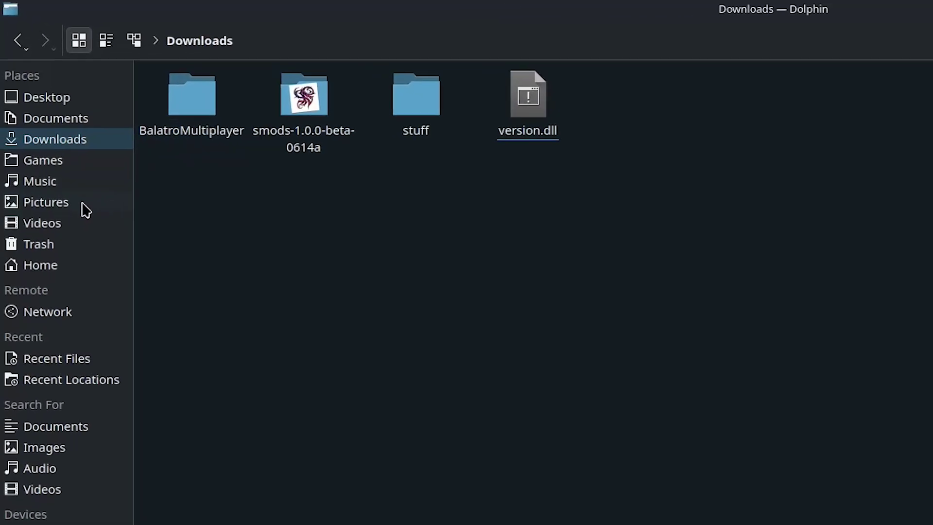
pyautogui.rightClick(36, 268)
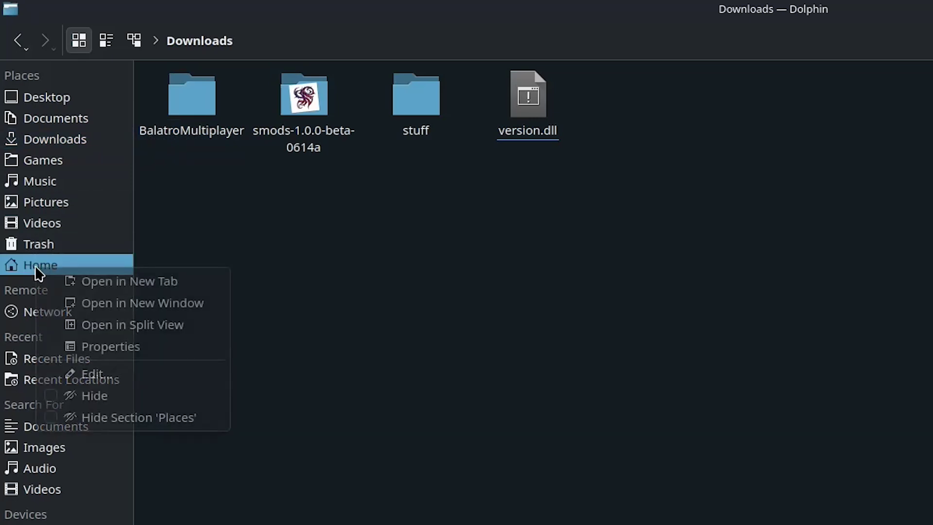
pyautogui.click(74, 283)
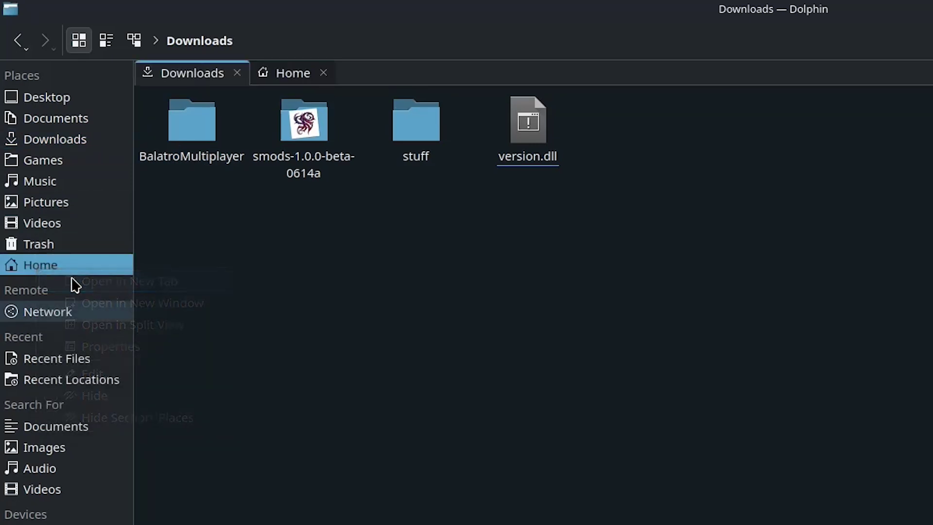
pyautogui.click(267, 77)
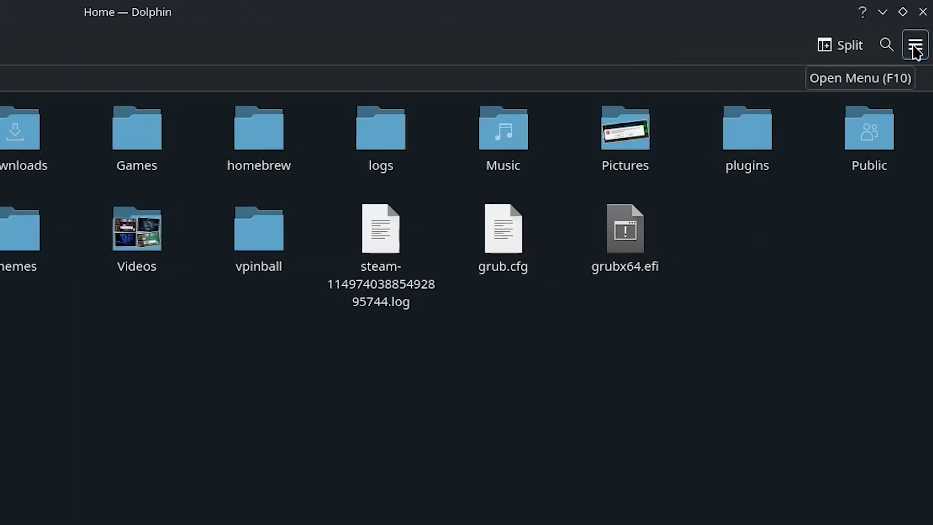
pyautogui.click(915, 47)
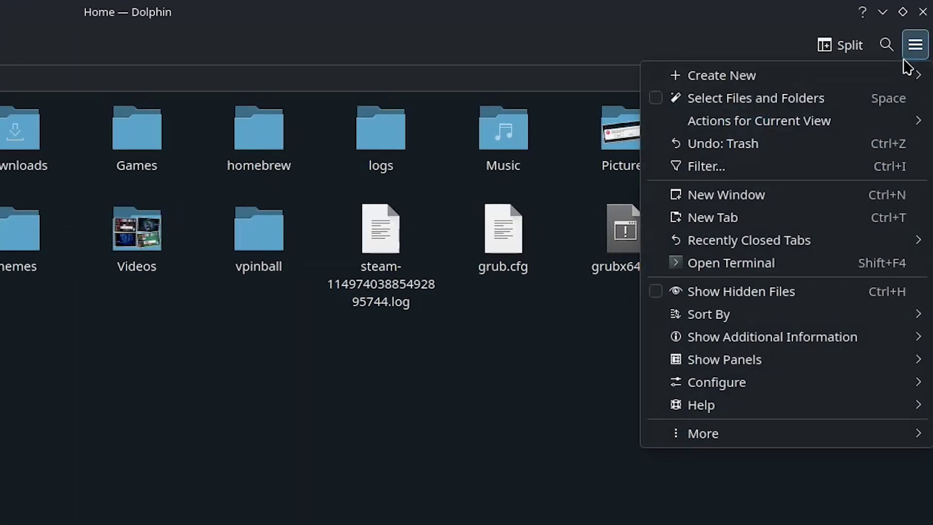
pyautogui.click(725, 292)
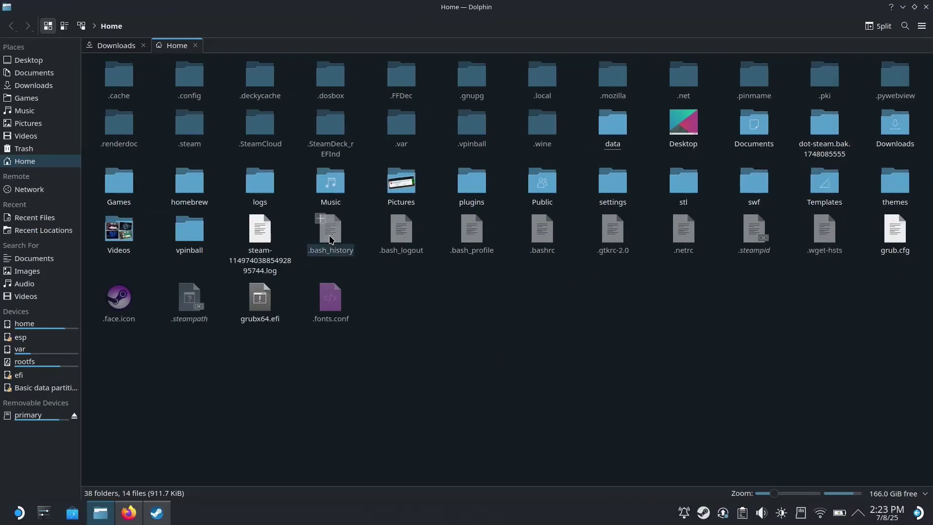
# - Go to .steam/steam/steamapps/compatdata and then to Balatro's 2379780 folder via the path bar
pyautogui.click(199, 136)
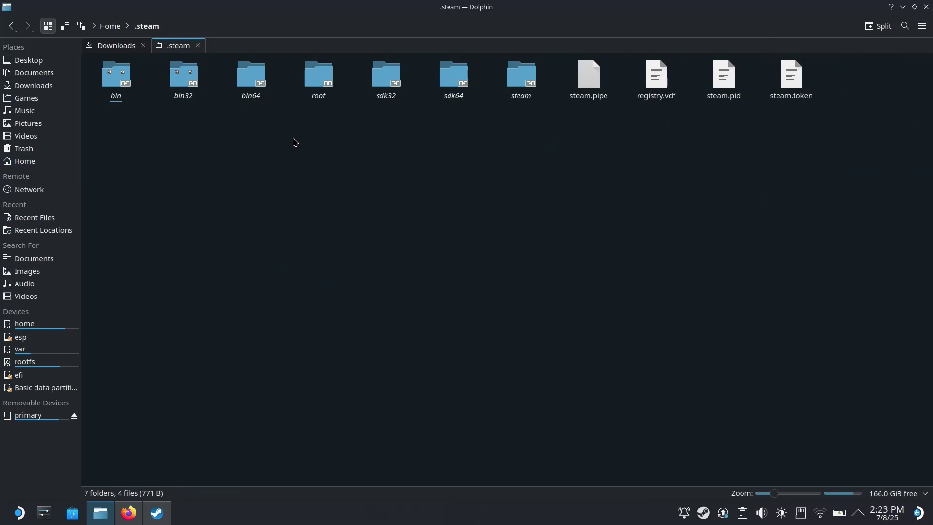
pyautogui.click(520, 92)
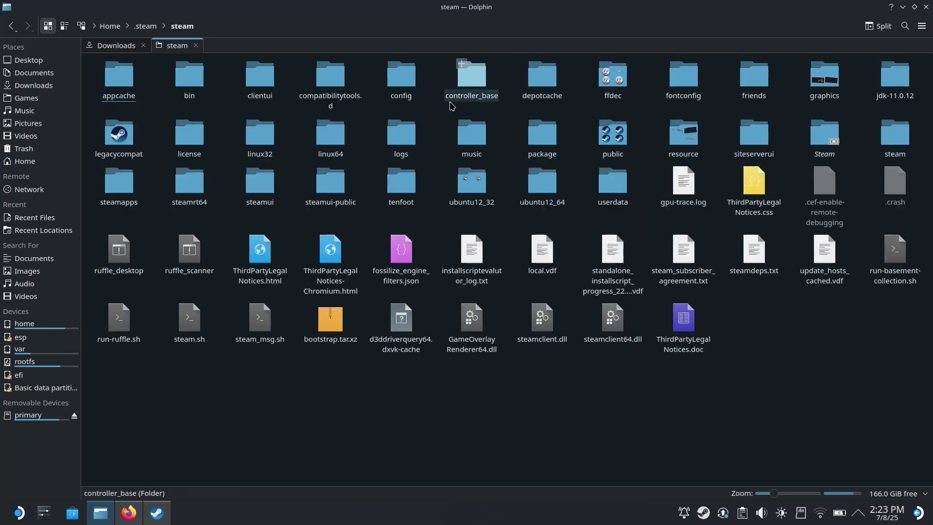
pyautogui.click(128, 184)
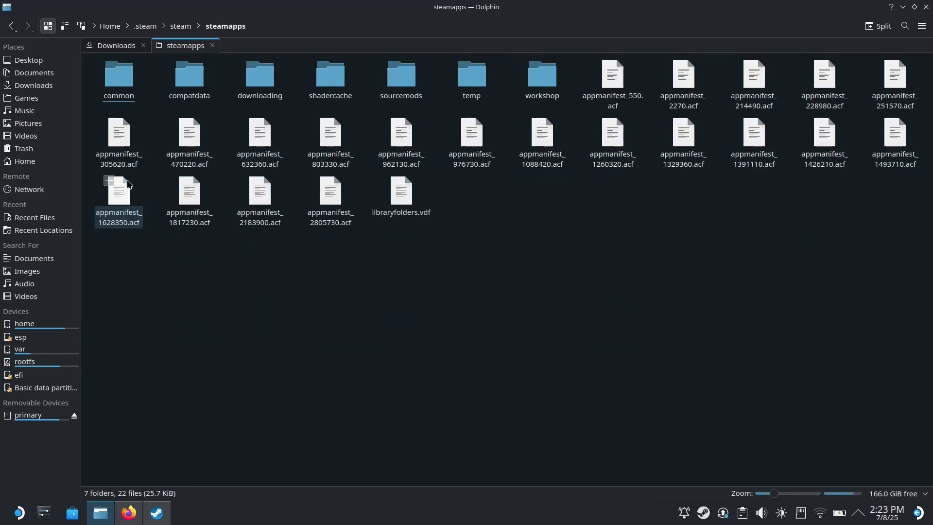
pyautogui.click(190, 91)
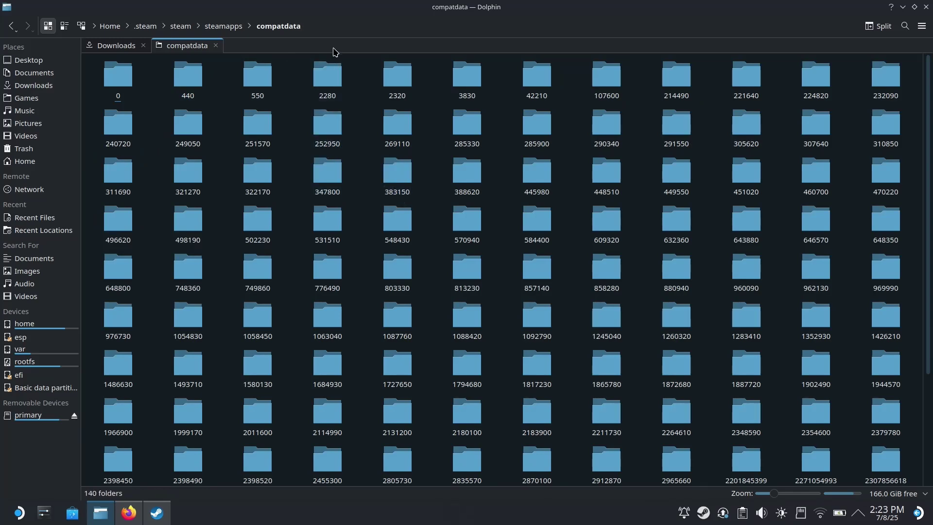
pyautogui.click(321, 26)
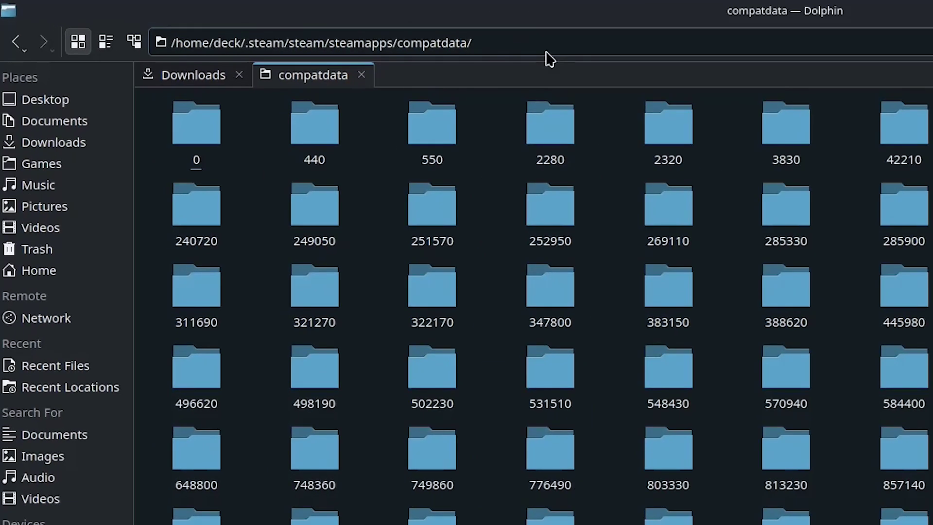
pyautogui.write('237')
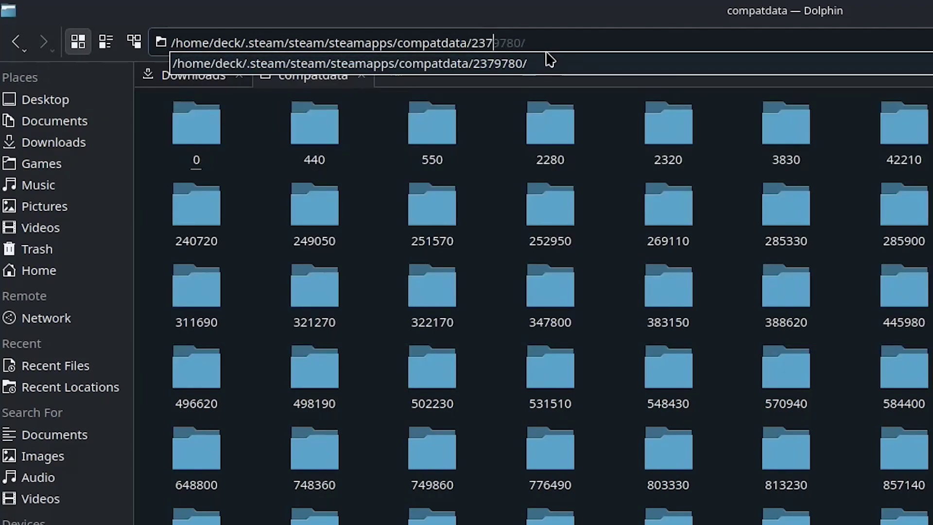
pyautogui.write('9780')
pyautogui.press('Return')
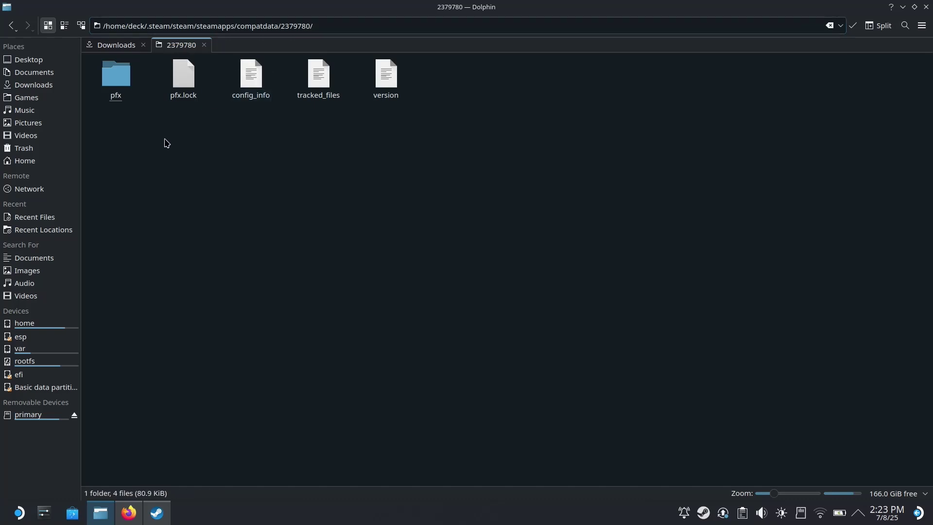
# - Open pfx/drive_c/users/steamuser/AppData/Roaming/Balatro, then return to the Downloads tab
pyautogui.click(119, 82)
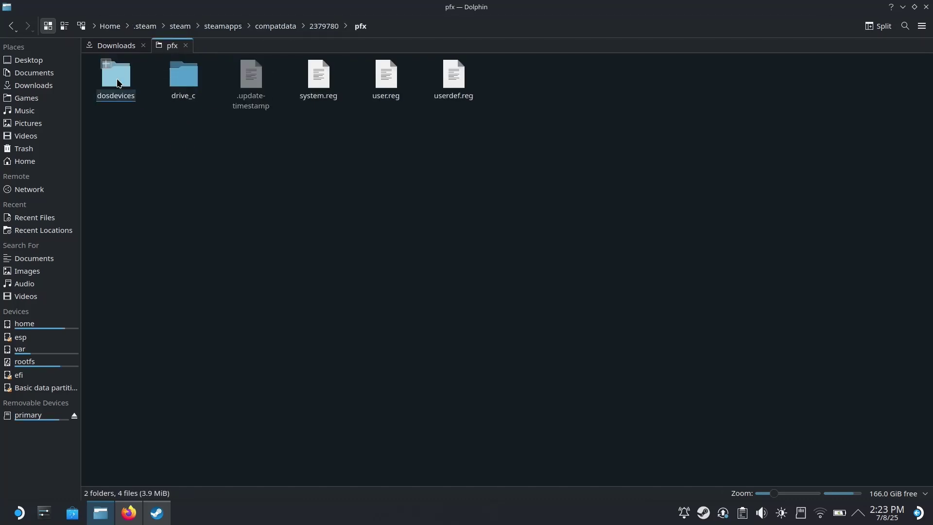
pyautogui.click(174, 87)
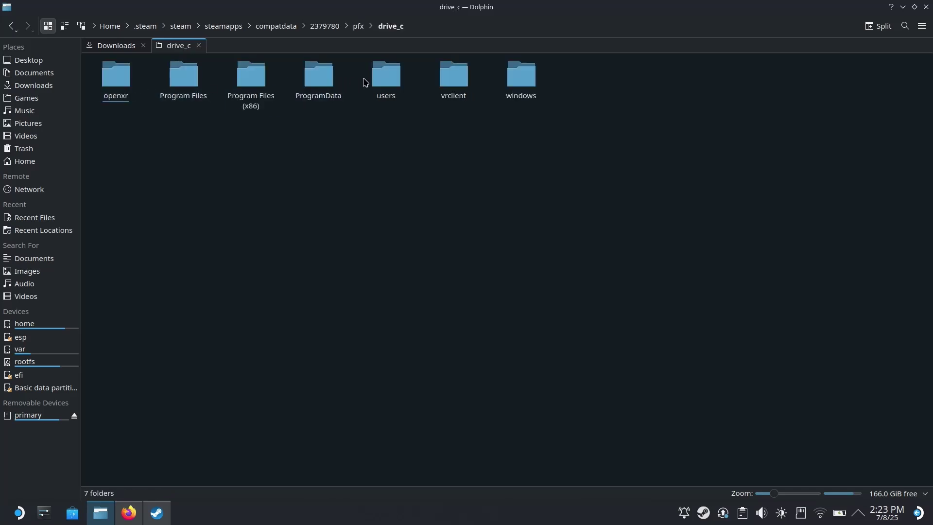
pyautogui.click(383, 76)
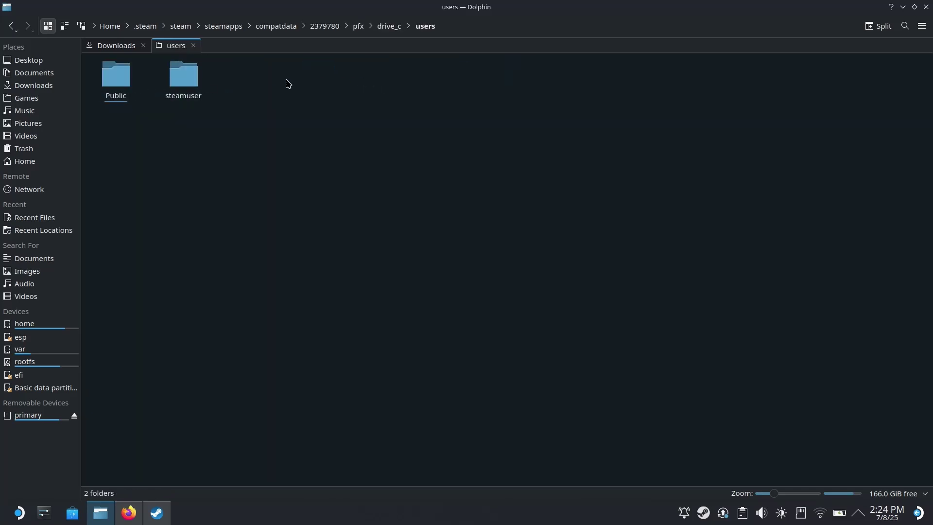
pyautogui.click(199, 84)
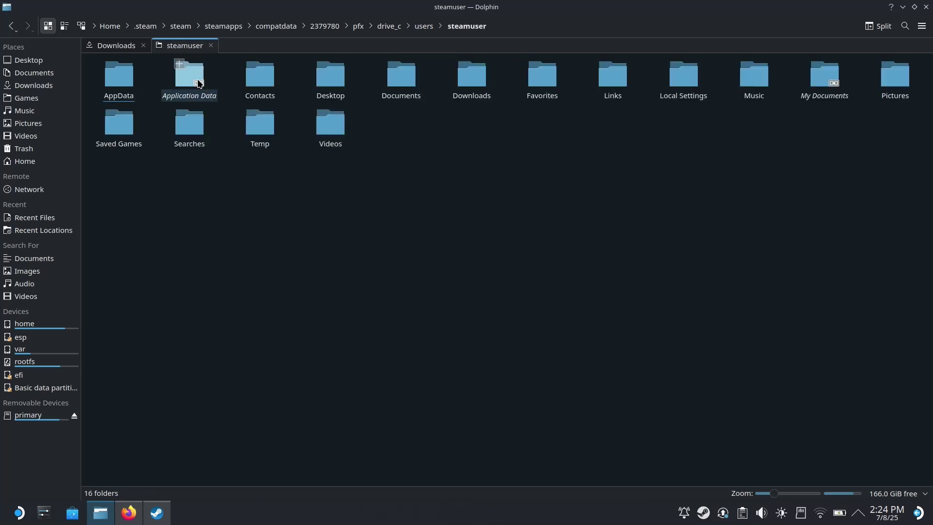
pyautogui.click(129, 86)
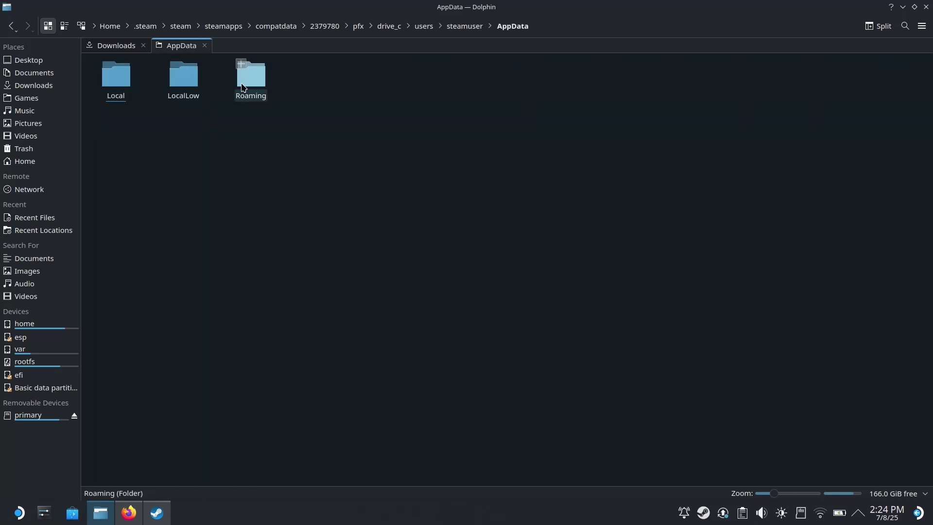
pyautogui.click(243, 87)
pyautogui.click(129, 89)
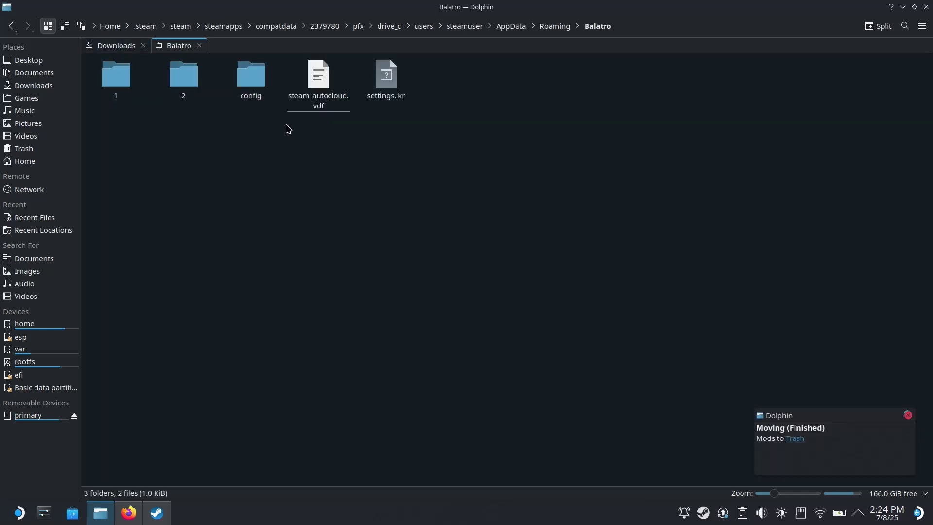
pyautogui.click(114, 49)
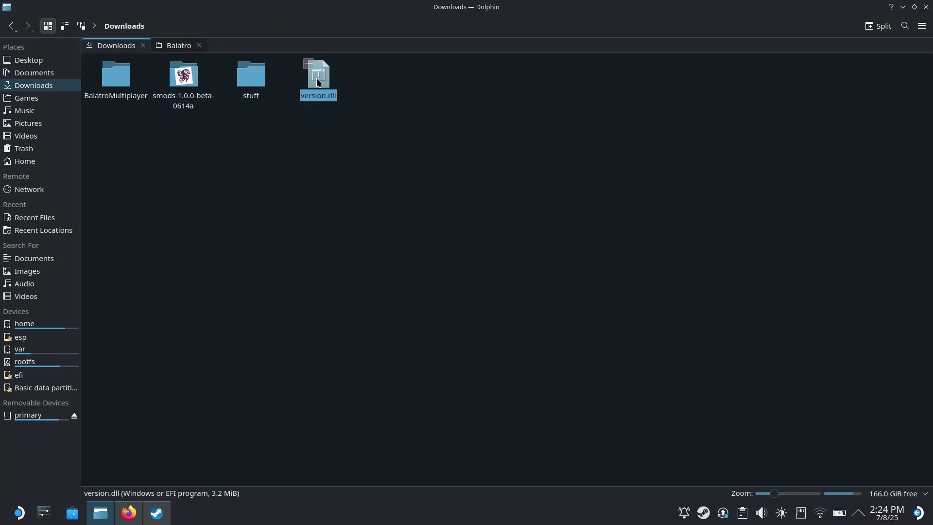
# - Move version.dll from Downloads into the Balatro data folder
pyautogui.moveTo(317, 80); pyautogui.dragTo(176, 46)
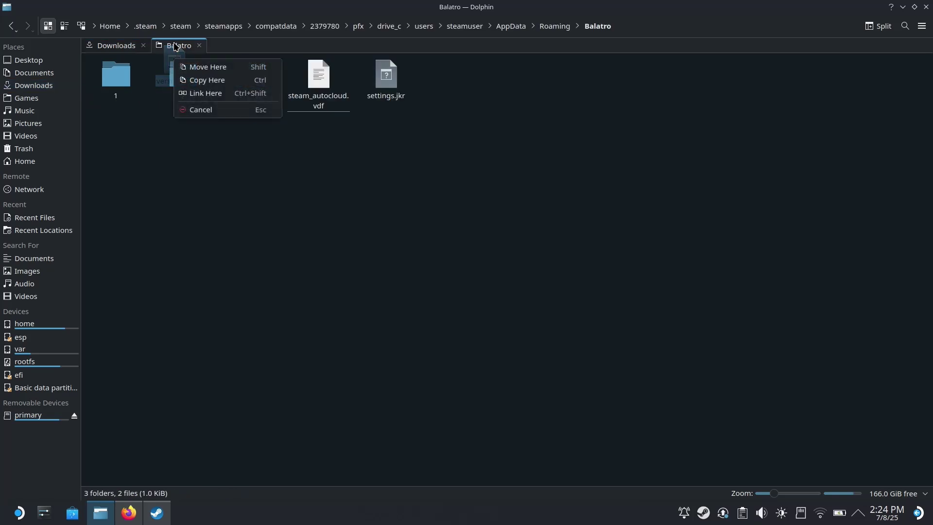
pyautogui.click(194, 67)
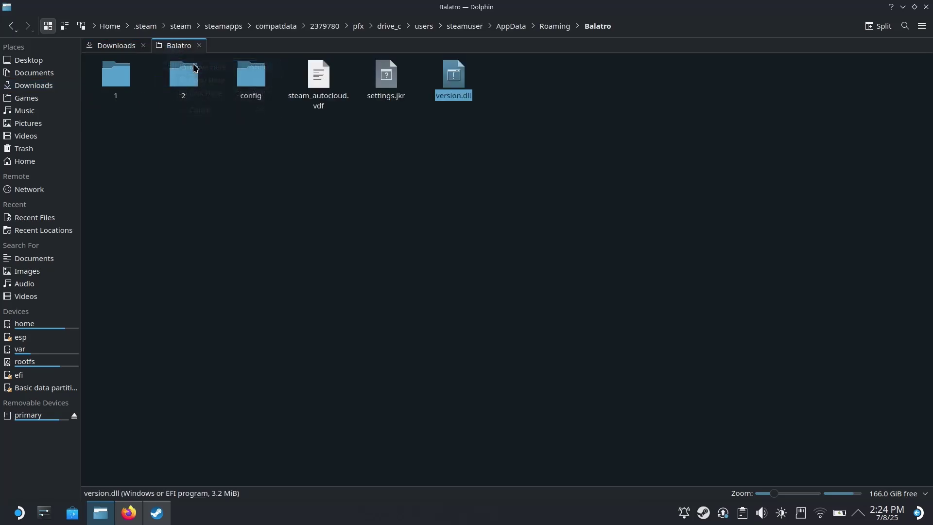
pyautogui.click(254, 157)
# - Create a new folder named Mods in the Balatro data folder
pyautogui.rightClick(253, 156)
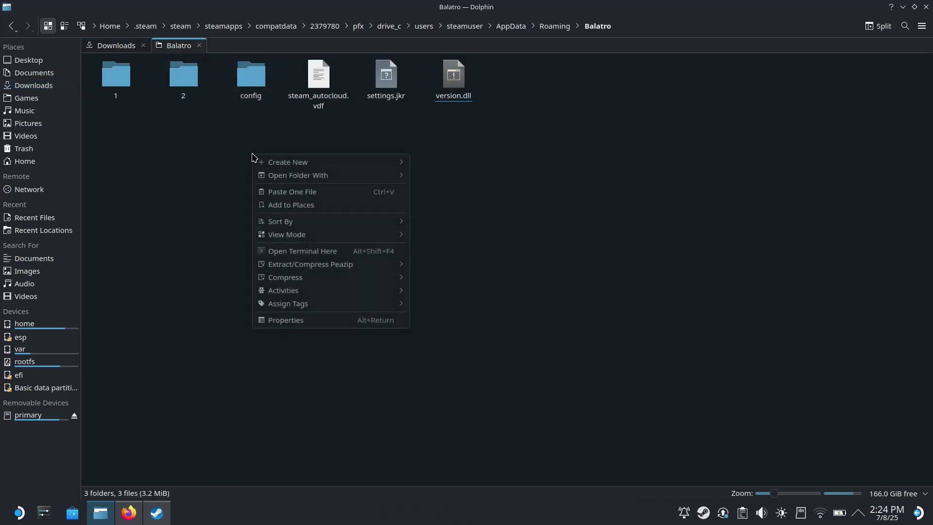
pyautogui.moveTo(298, 165)
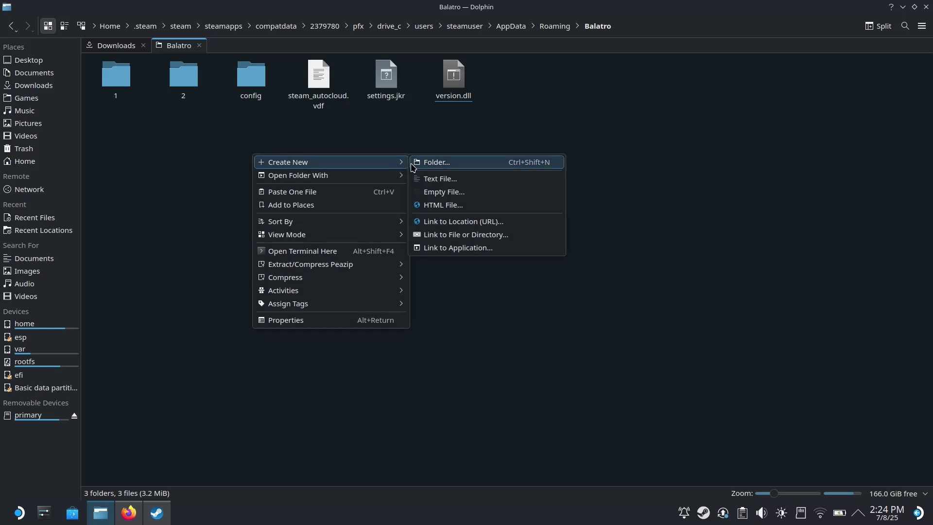
pyautogui.click(426, 163)
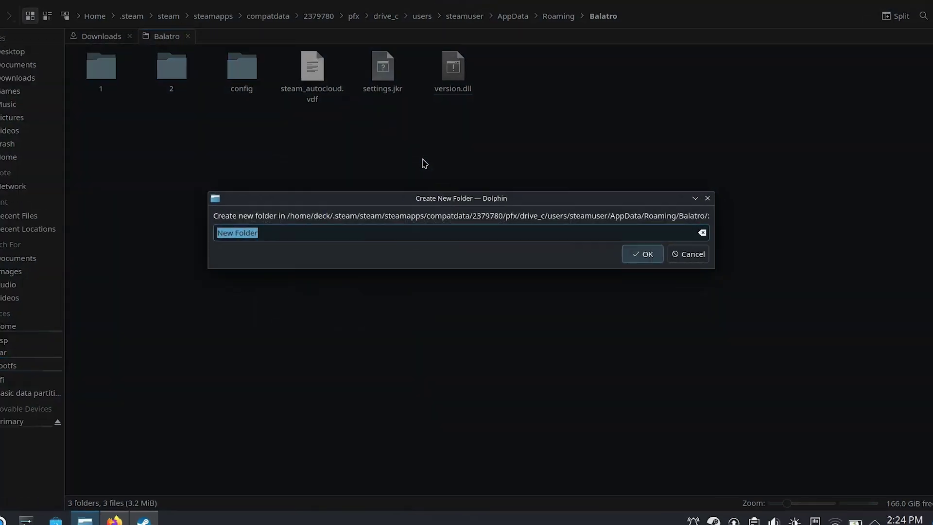
pyautogui.write('Mods')
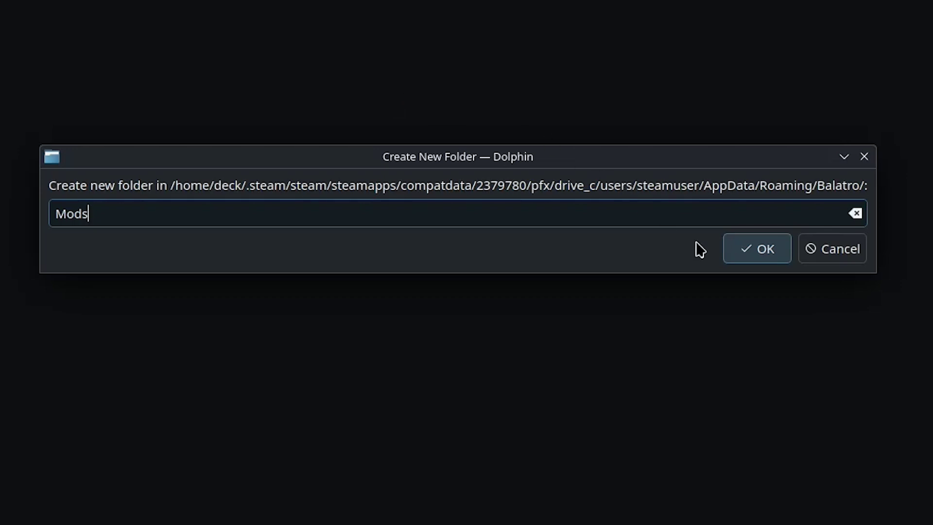
pyautogui.click(747, 256)
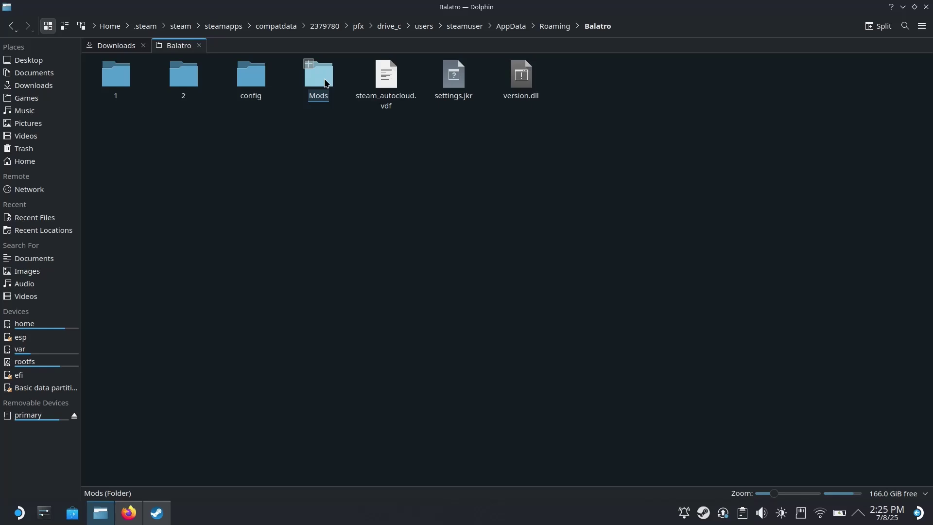
# - Move the BalatroMultiplayer and smods-1.0.0-beta-0614a folders from Downloads into Mods
pyautogui.click(325, 83)
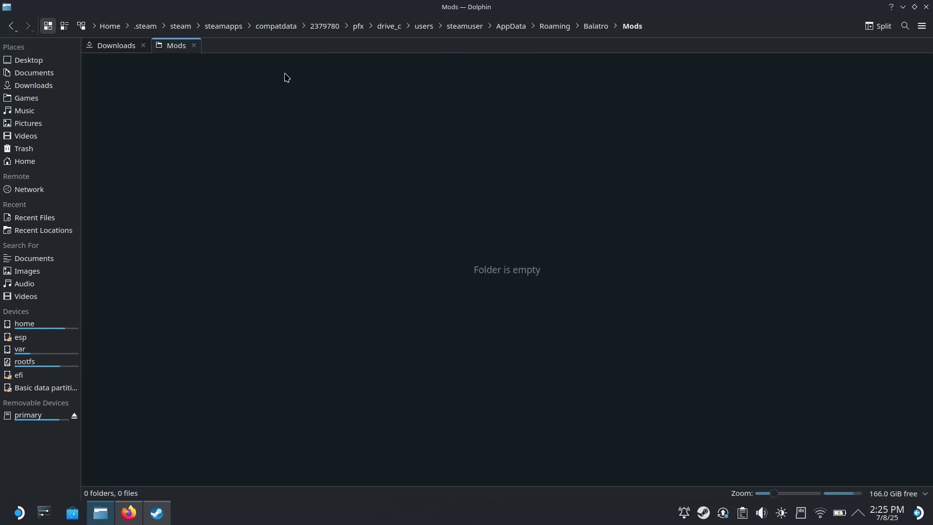
pyautogui.click(116, 49)
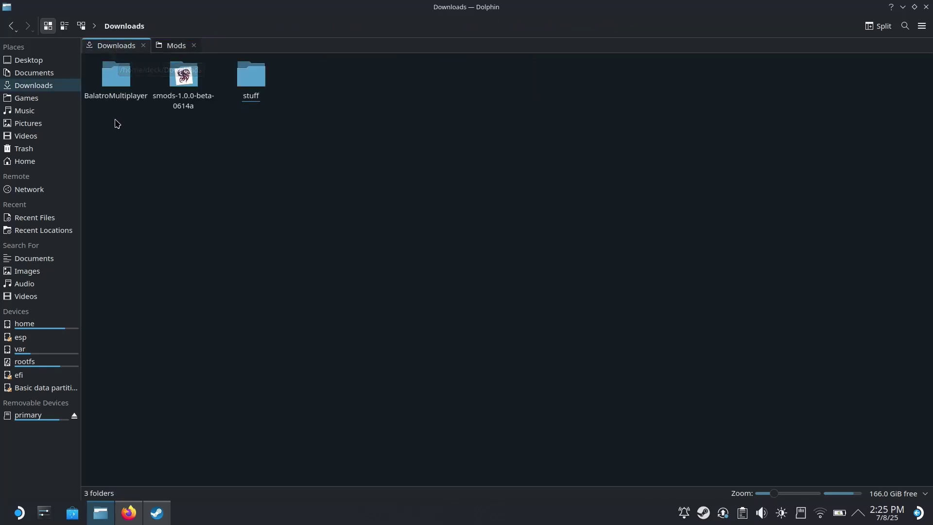
pyautogui.moveTo(117, 123); pyautogui.dragTo(188, 94)
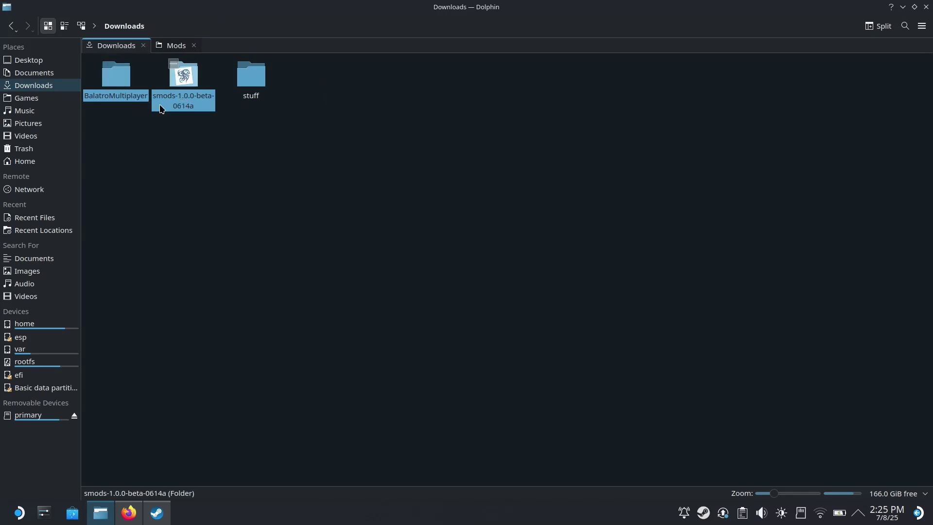
pyautogui.moveTo(184, 88); pyautogui.dragTo(179, 60)
pyautogui.click(197, 74)
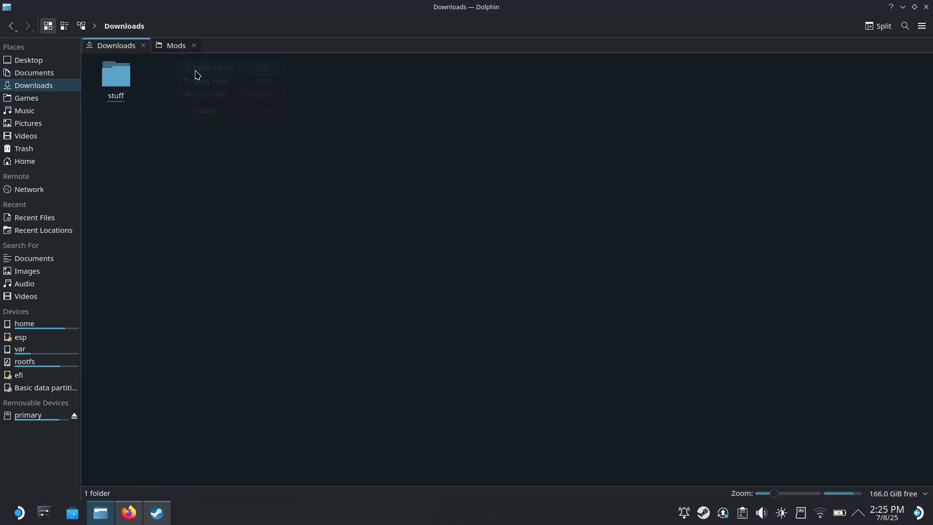
pyautogui.click(168, 46)
pyautogui.click(221, 155)
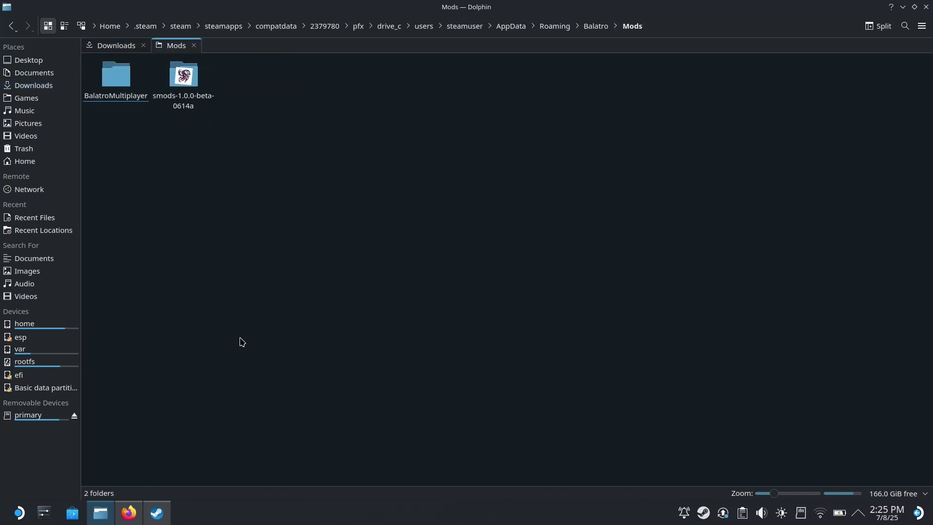
# - Set Balatro's Steam launch options to WINEDLLOVERRIDES="version=n,b" %command% and close Properties
pyautogui.click(156, 512)
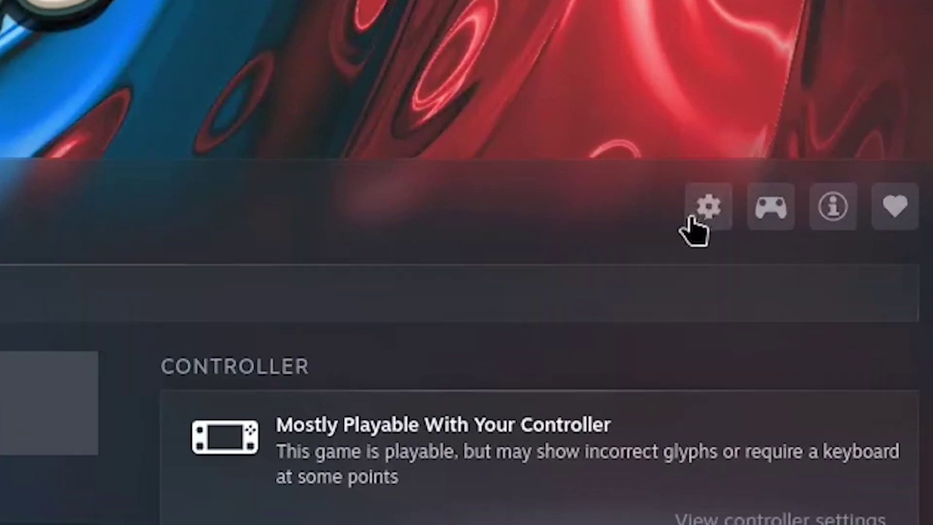
pyautogui.click(698, 219)
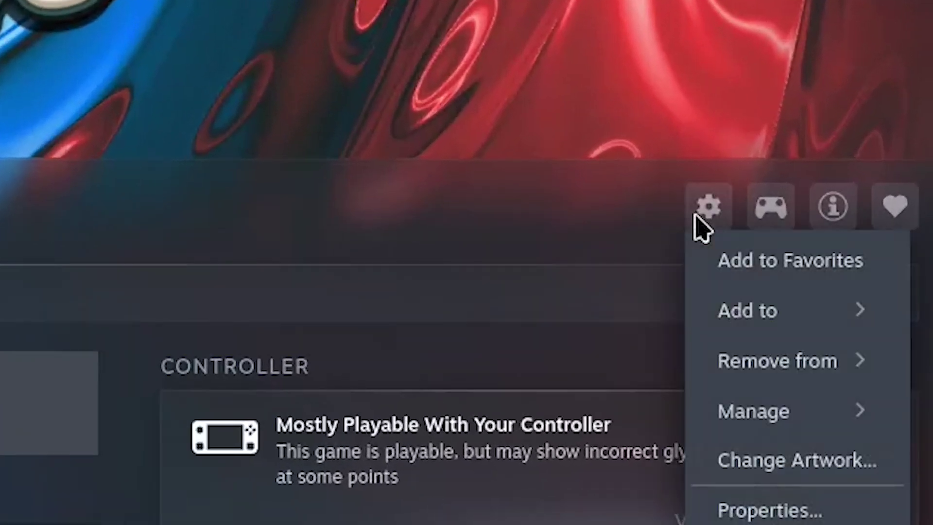
pyautogui.click(745, 509)
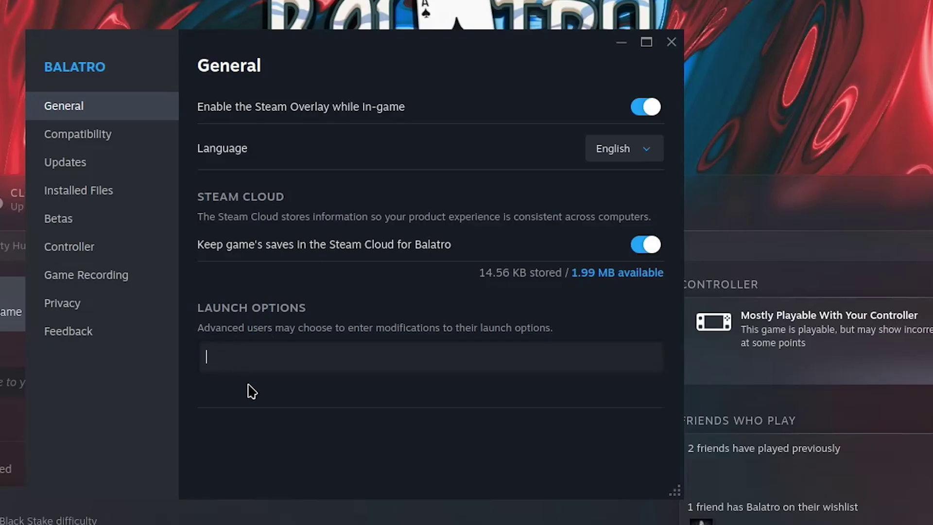
pyautogui.write('WINE')
pyautogui.write('DL')
pyautogui.write('LOv')
pyautogui.write('VER')
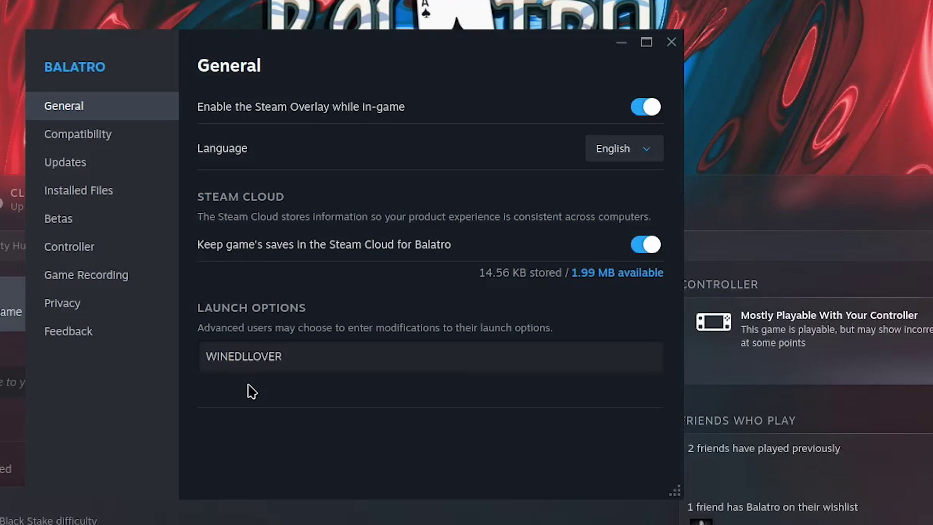
pyautogui.write('RIDES="version')
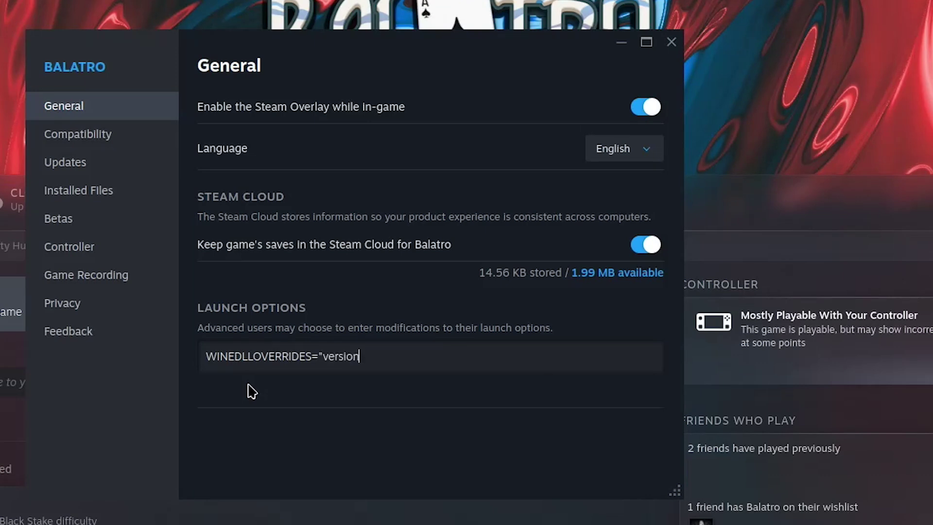
pyautogui.write('=n')
pyautogui.write(',b" %command%')
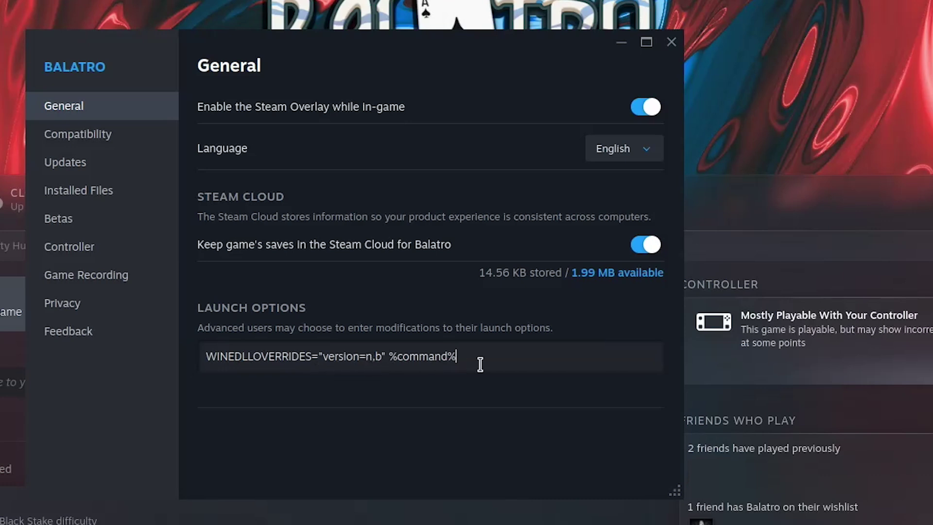
pyautogui.click(671, 45)
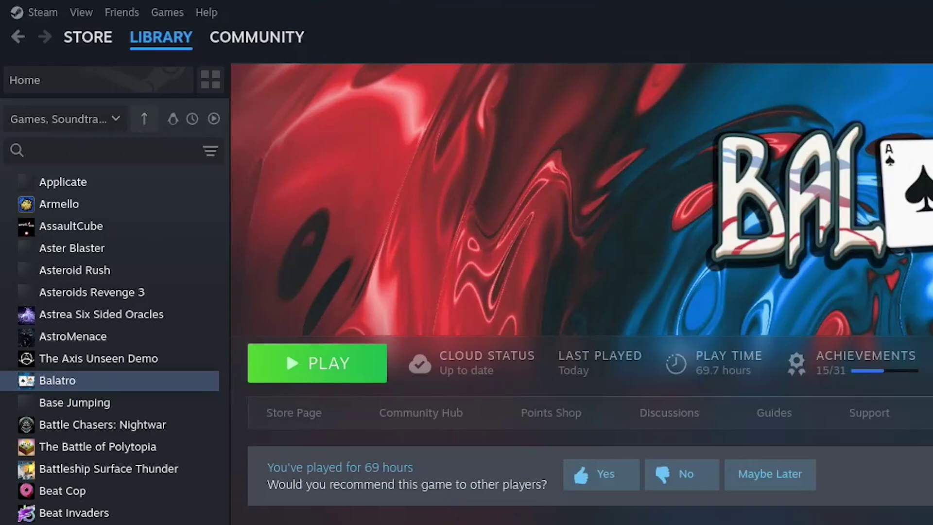
# - Play Balatro and check that Steamodded 1.0.0-BETA-0614a and 0.2.10-MULTIPLAYER load
pyautogui.click(346, 374)
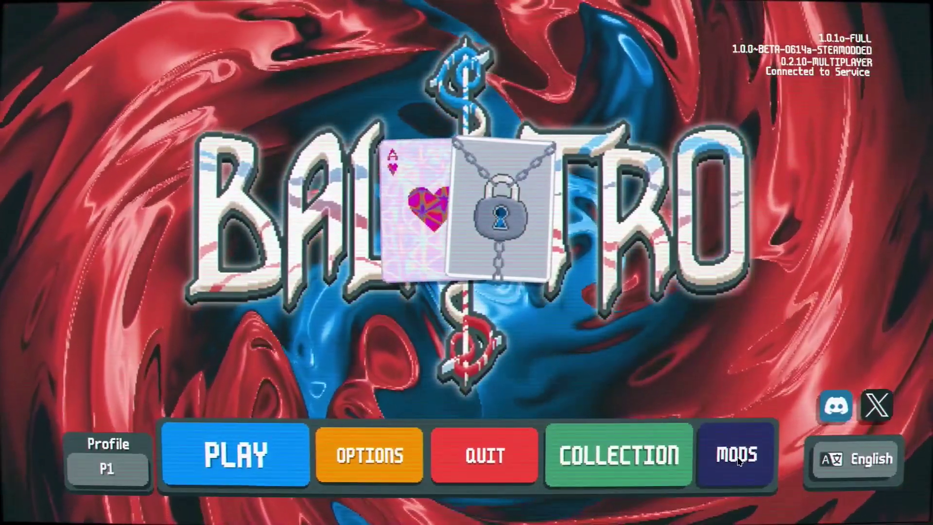
# - Check the MODS list shows Multiplayer active, then create a multiplayer lobby from PLAY
pyautogui.click(735, 460)
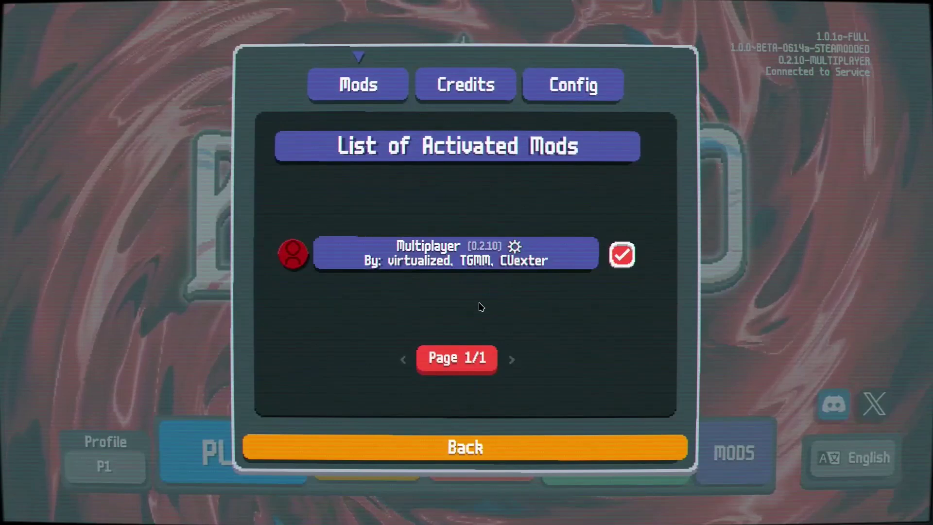
pyautogui.click(493, 457)
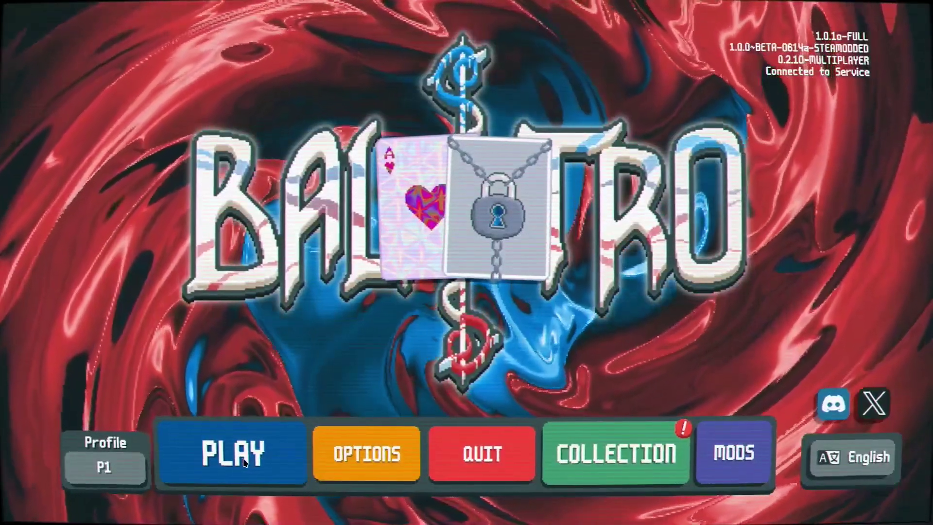
pyautogui.click(256, 462)
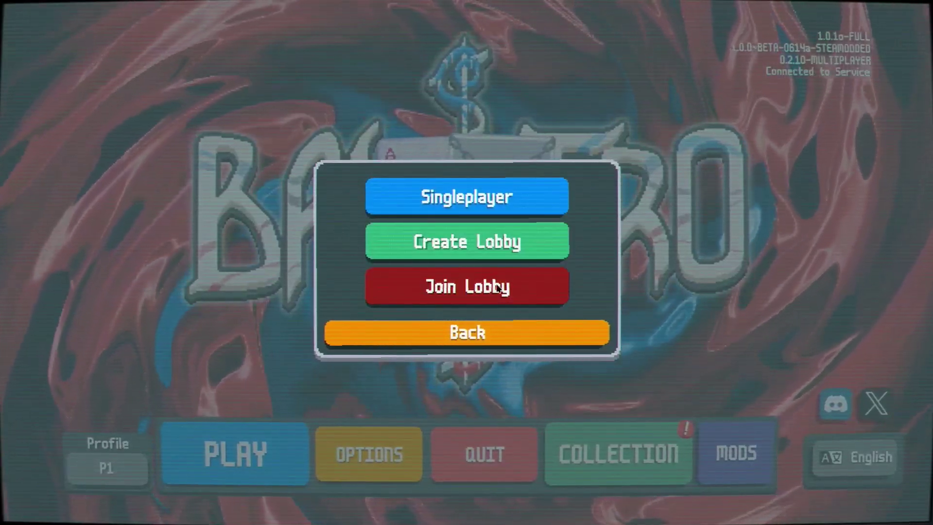
pyautogui.click(444, 249)
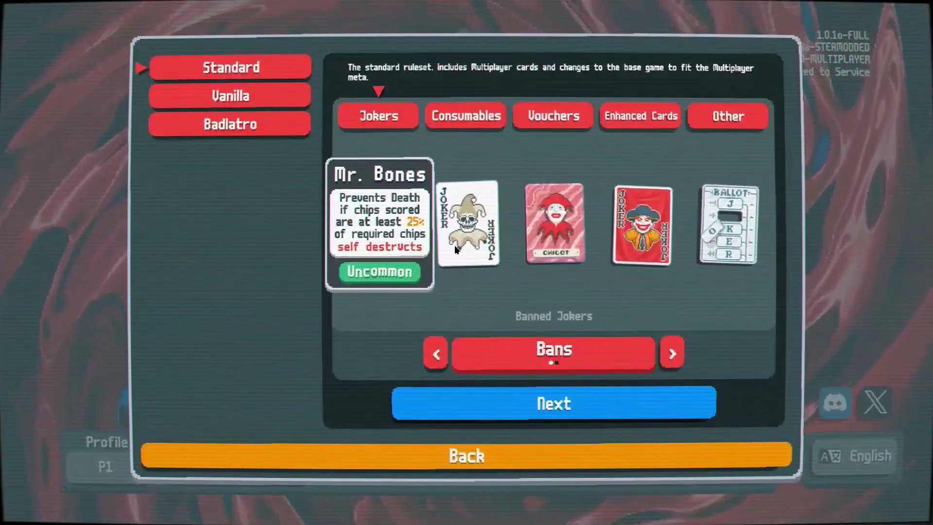